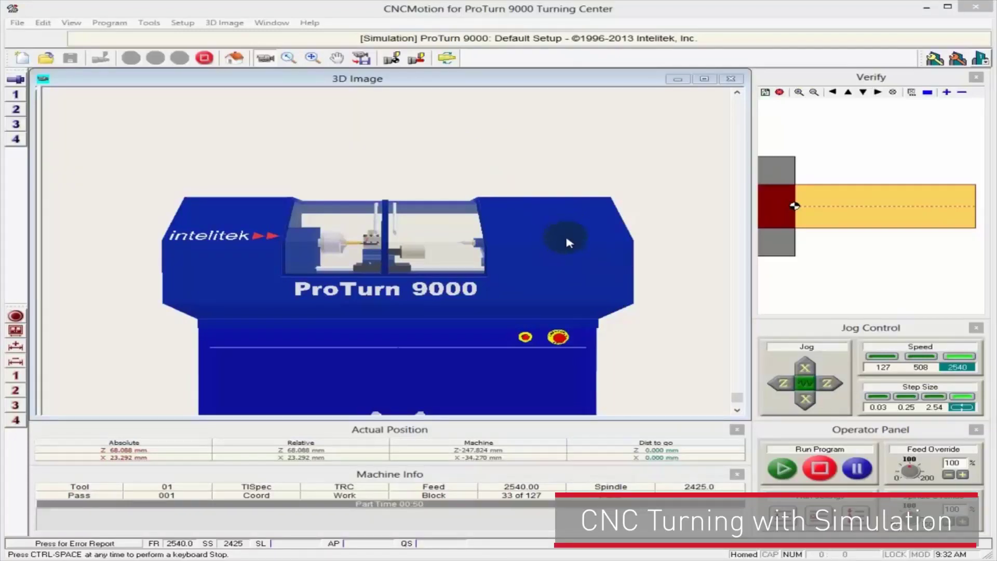
Step: Inspect the ProTurn 9000 lathe in the 3D image, from its front housing to a close overhead look at the tool turret
left_click_drag(567, 239, 437, 279)
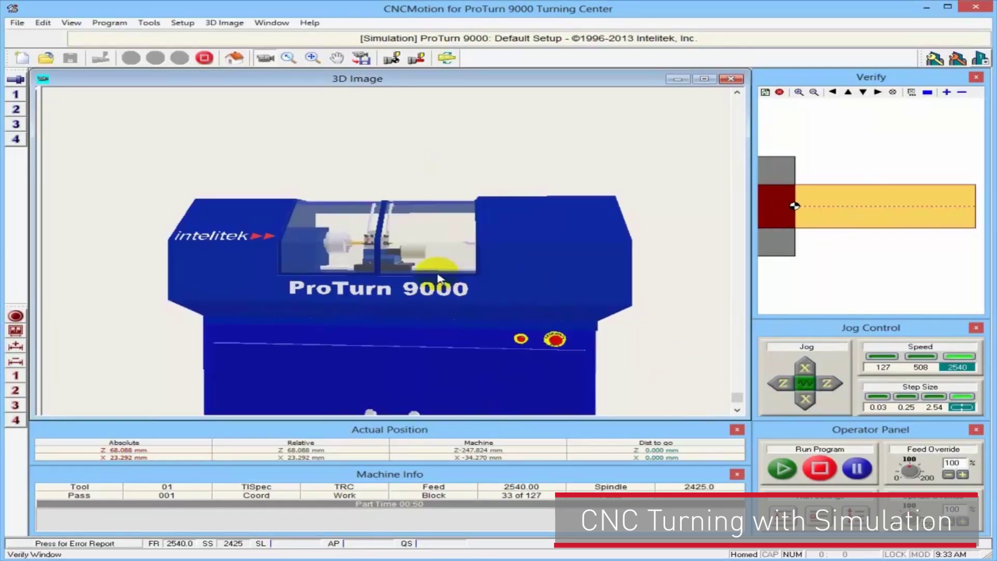
left_click_drag(471, 340, 614, 411)
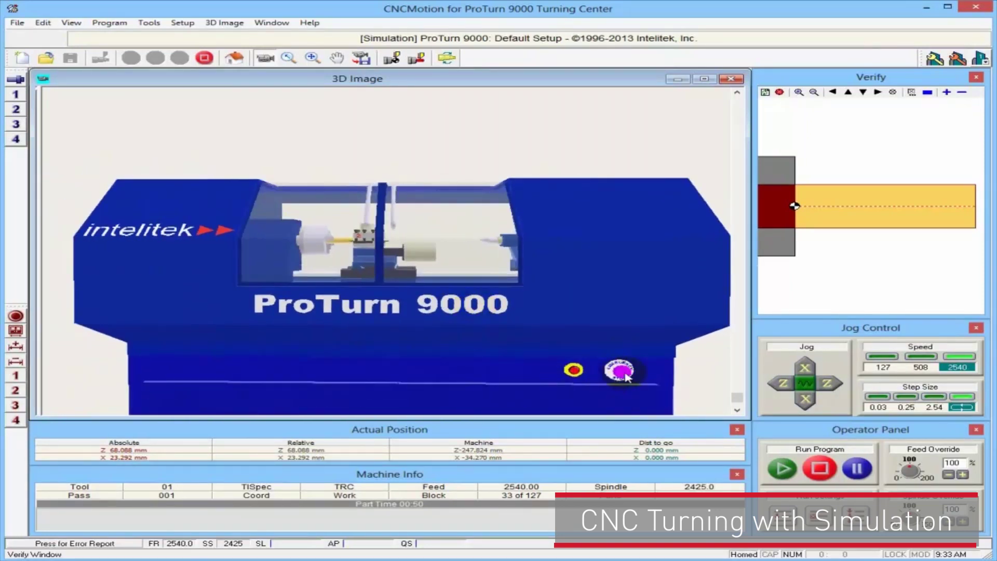
right_click_drag(623, 373, 644, 354)
left_click(321, 264)
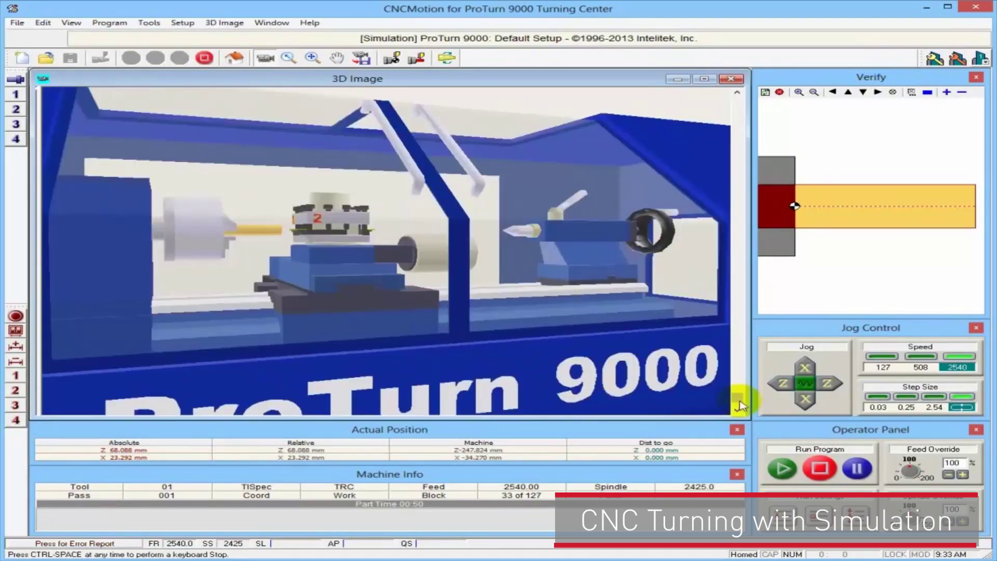
left_click_drag(738, 399, 698, 103)
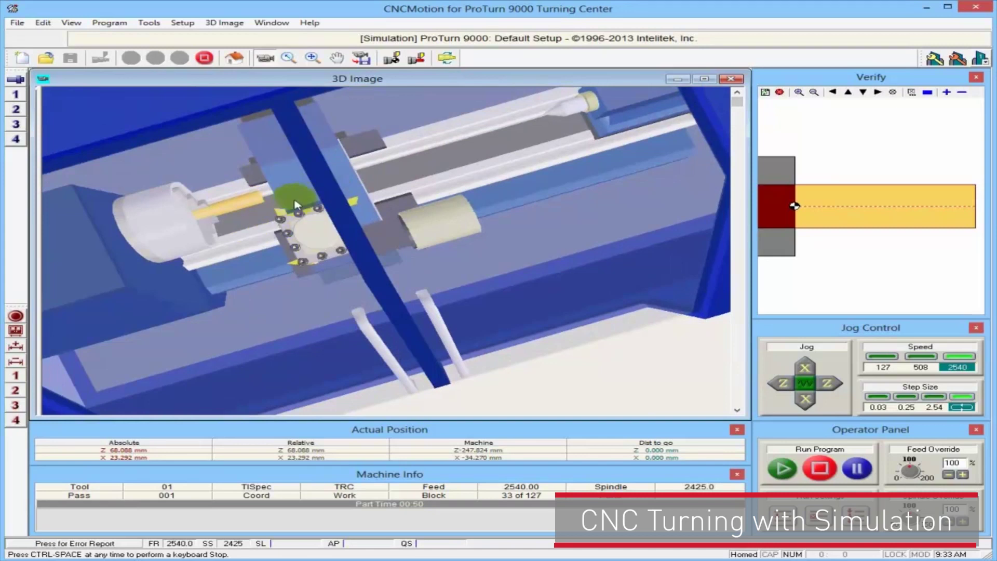
left_click(295, 61)
left_click(318, 231)
left_click(388, 279)
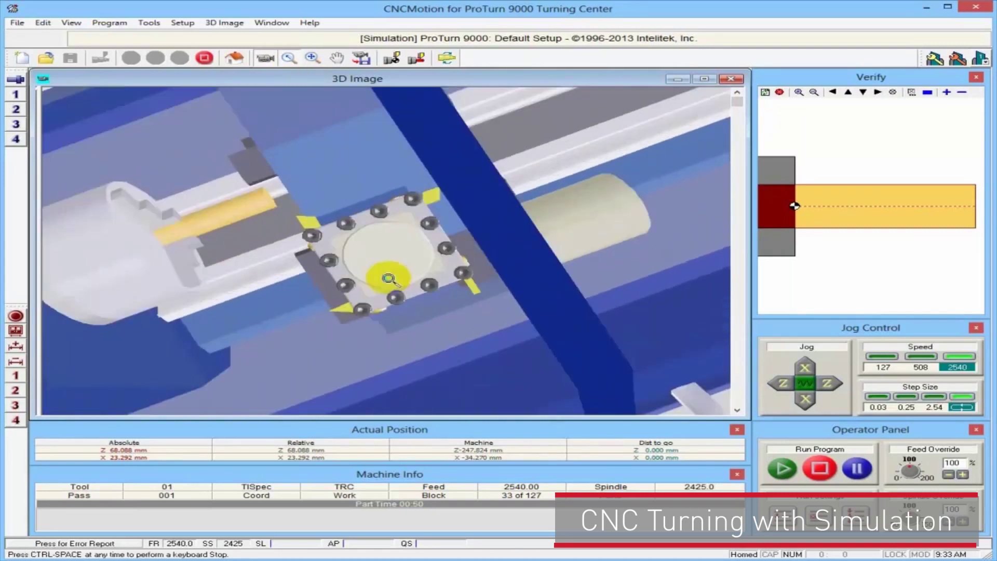
left_click(388, 279)
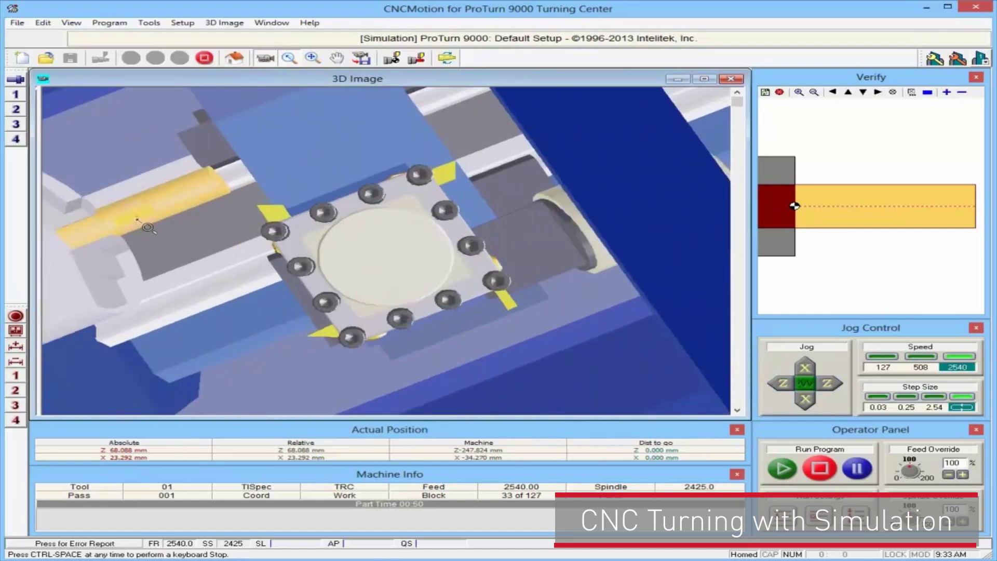
right_click(126, 252)
right_click(193, 260)
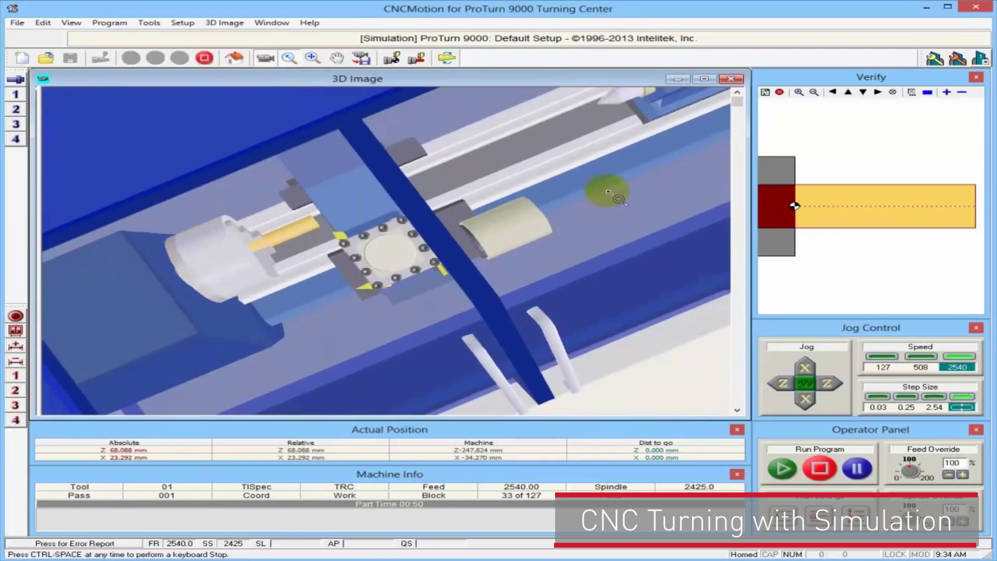
Step: Examine the lathe's tailstock up close and return to a raised front view of the whole machine
left_click(647, 116)
left_click_drag(276, 338, 296, 336)
left_click_drag(737, 102, 770, 255)
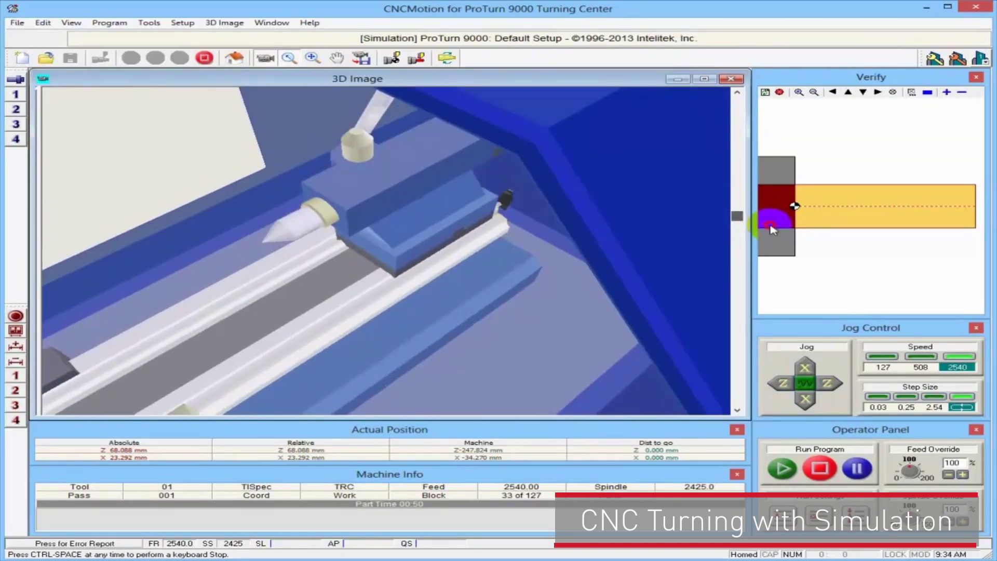
right_click_drag(539, 287, 433, 308)
left_click(155, 279)
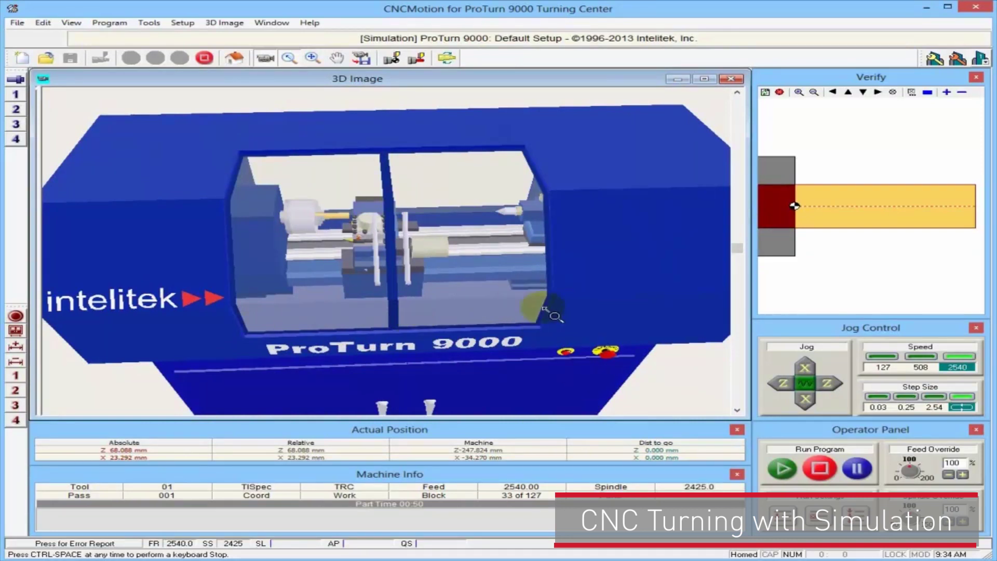
scroll(387, 251, "down", 1)
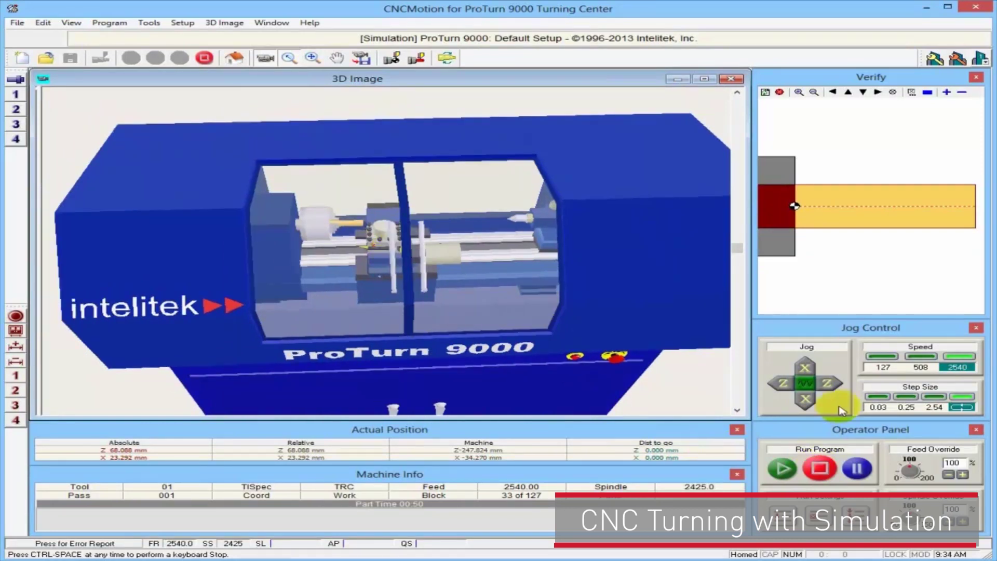
Step: Jog the tool turret along Z and X into a collision, dismiss the impact alert, and back the turret off along X
left_click_drag(830, 387, 784, 385)
left_click_drag(783, 385, 806, 367)
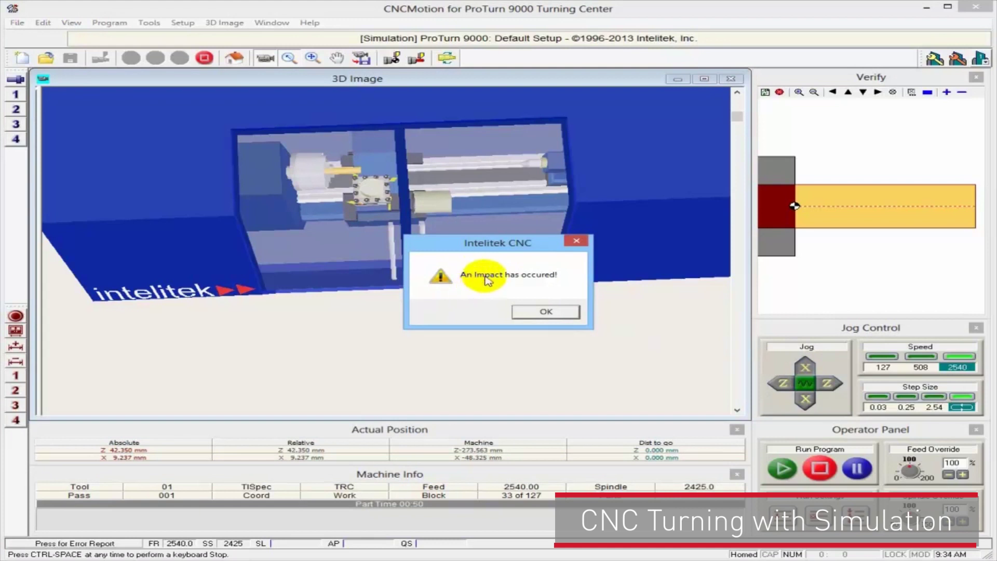
left_click(554, 311)
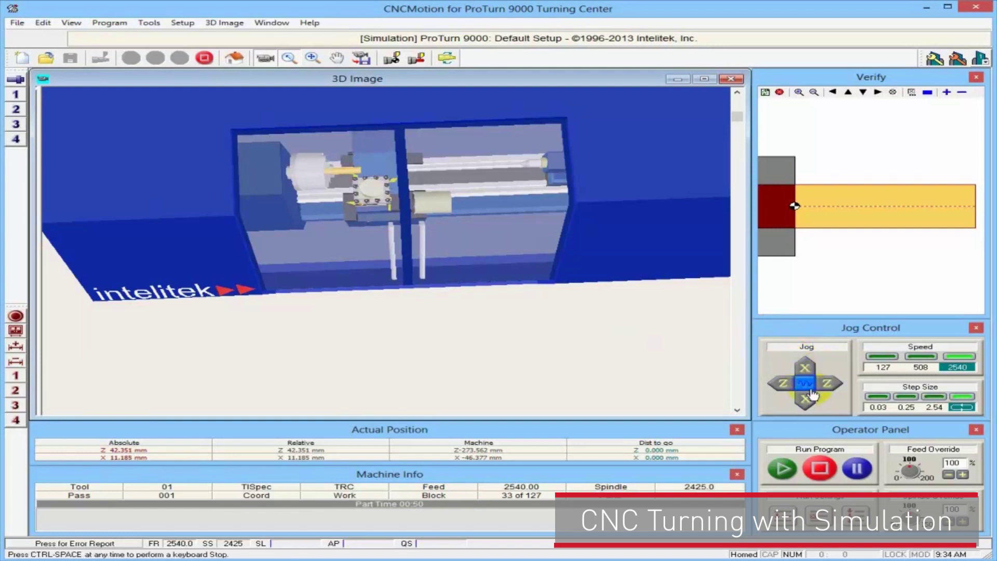
left_click(806, 402)
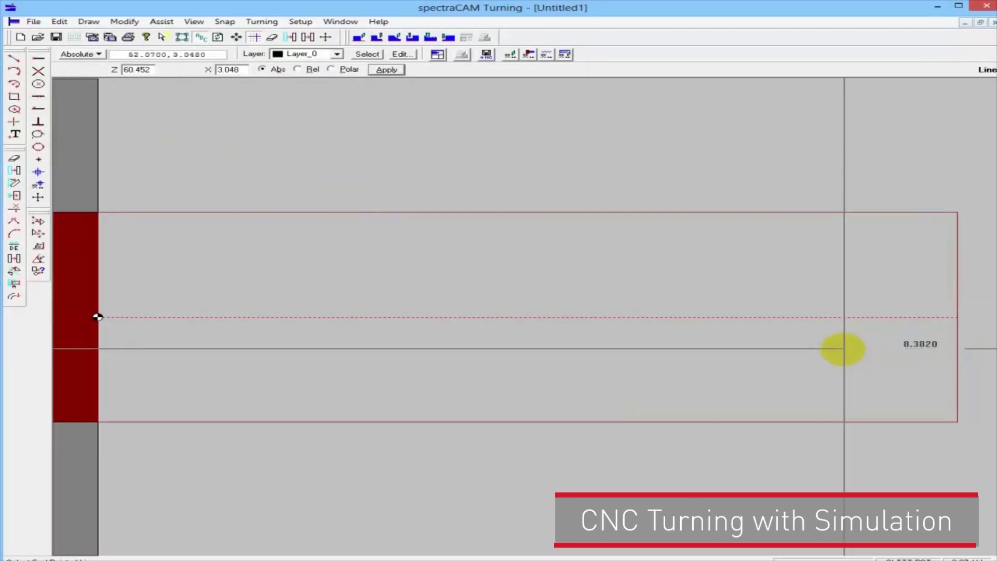
Step: In spectraCAM Turning, continue the profile line from Z60.452 X3.048 to Z52.07 X3.048 and on to Z50.546 X6.35
left_click(844, 349)
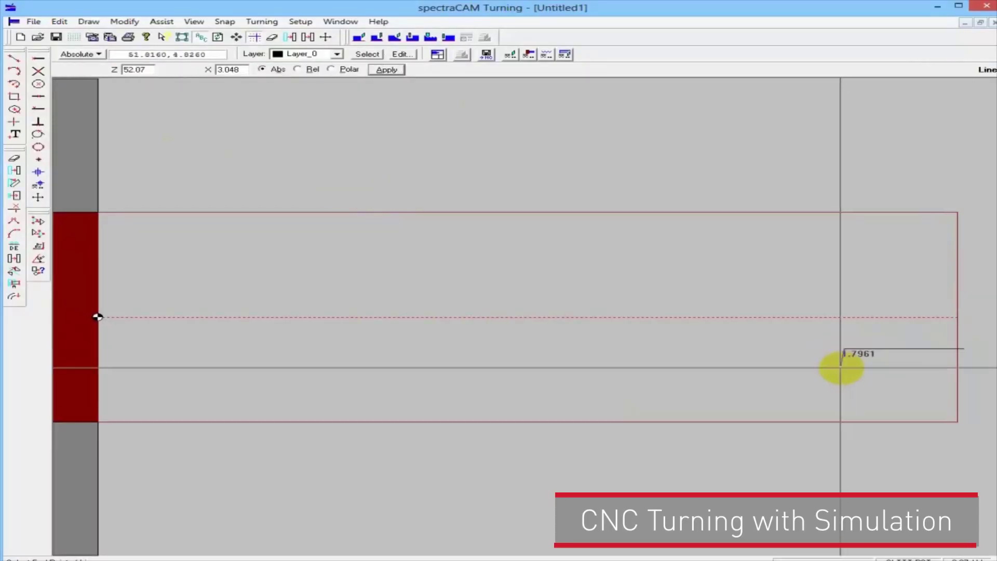
left_click(822, 382)
Step: Extend the profile with three-point arcs through Z44.45 X8.382 to Z29.972 X6.35 and through Z23.622 X5.588 to Z14.732 X8.382
left_click(14, 70)
left_click(386, 70)
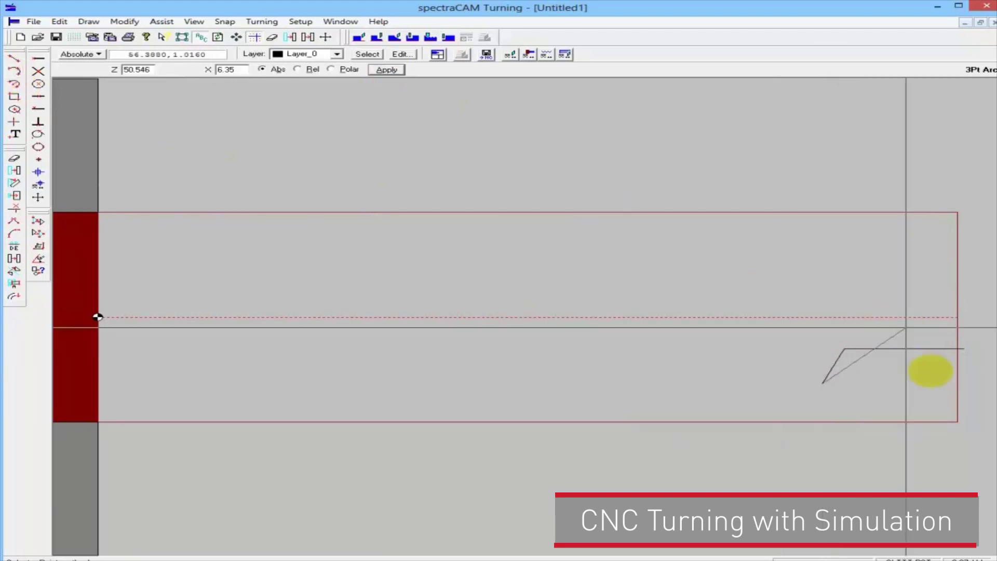
left_click(734, 405)
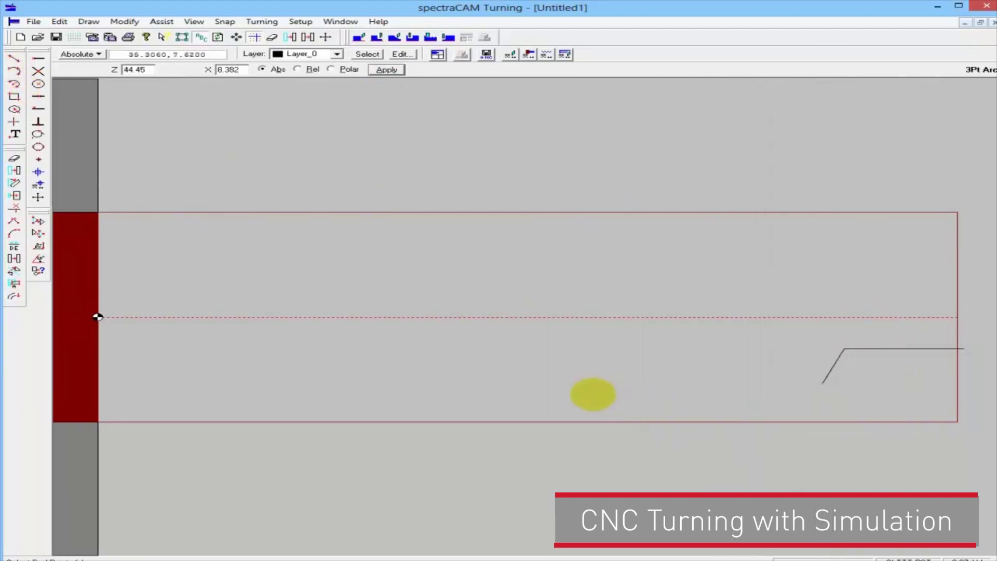
left_click(528, 383)
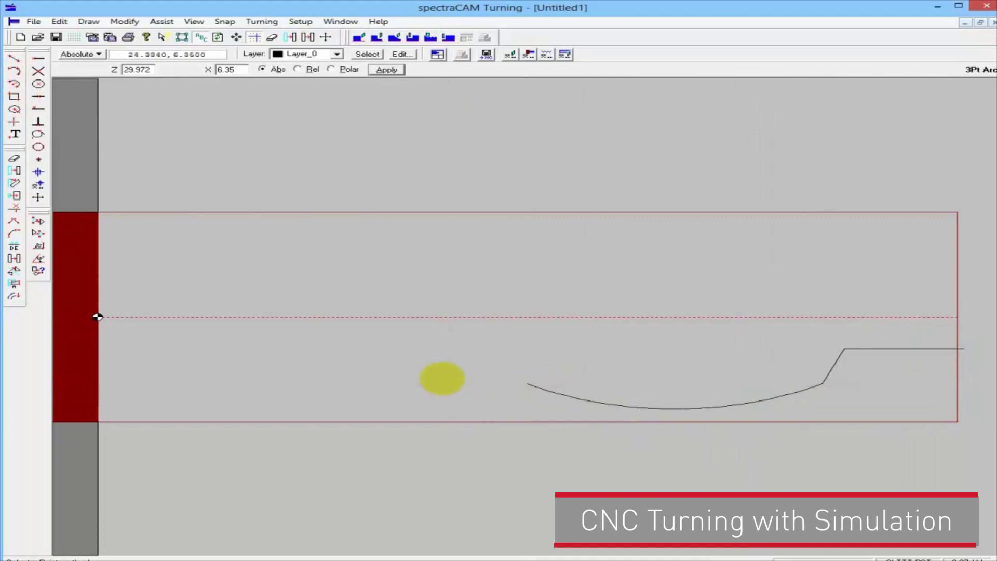
left_click(434, 376)
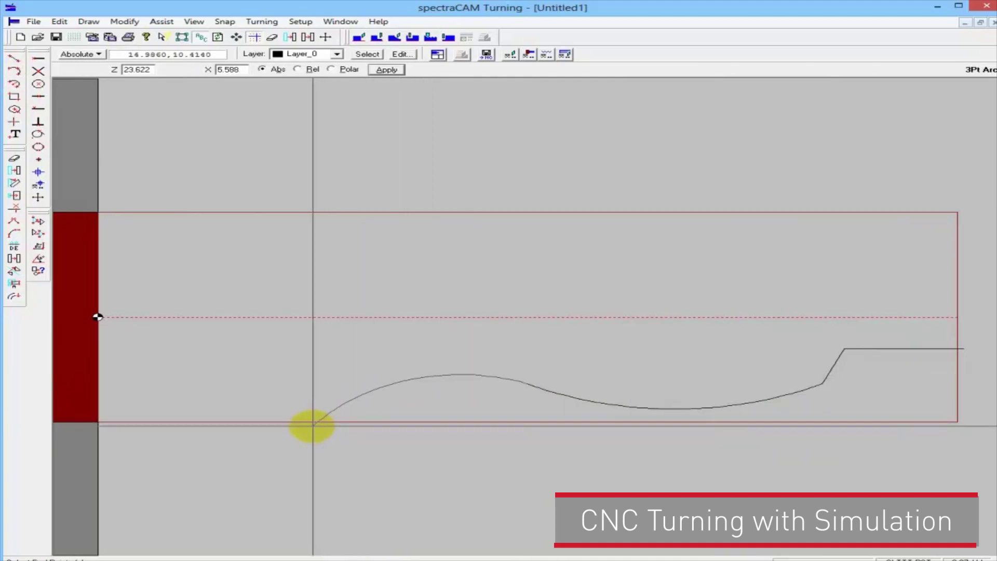
left_click(309, 405)
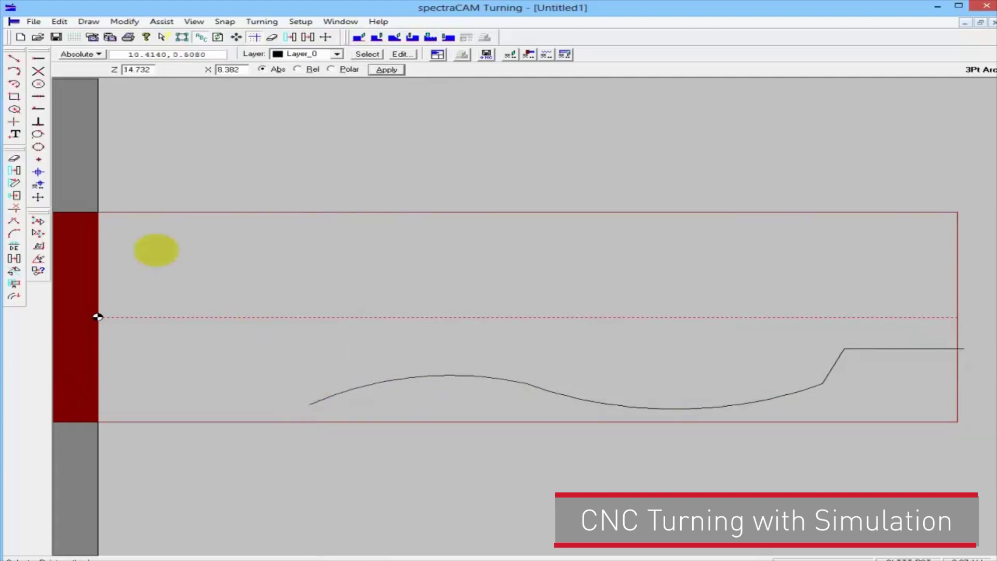
Step: Finish the profile with a line from Z14.732 X8.382 to about Z4.826 X10.16, just outside the stock edge
left_click(14, 58)
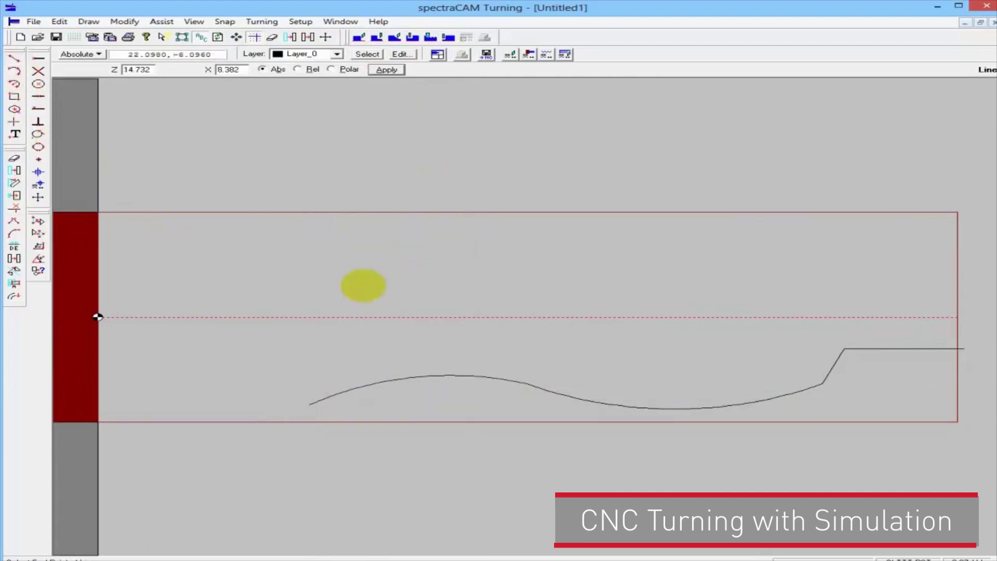
left_click(241, 405)
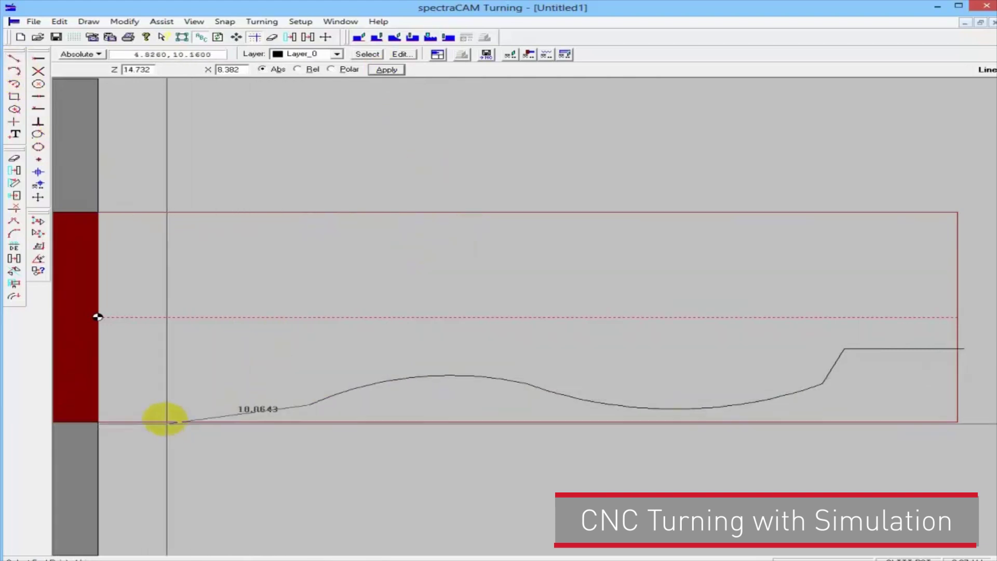
left_click(166, 423)
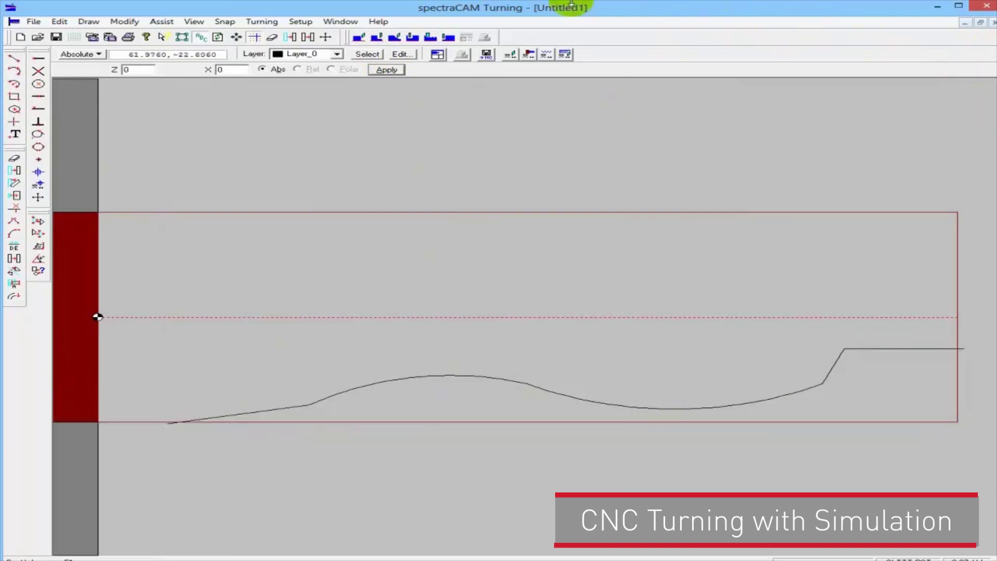
Step: Generate and accept rough and finish tool paths along the profile with Tool 01, step size 0.5, and finish amounts of 0.2 and 0 respectively
left_click(510, 54)
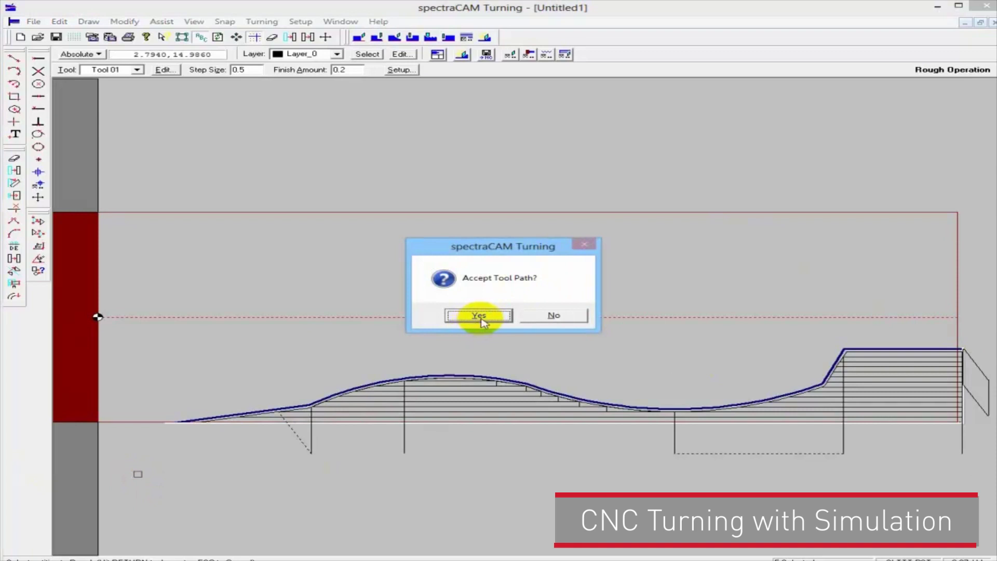
left_click(480, 317)
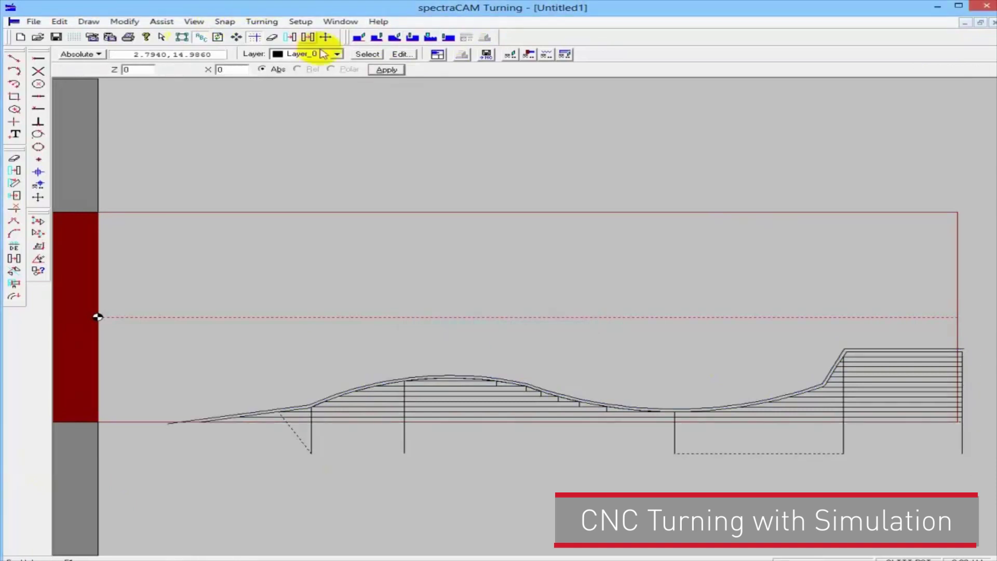
left_click(393, 37)
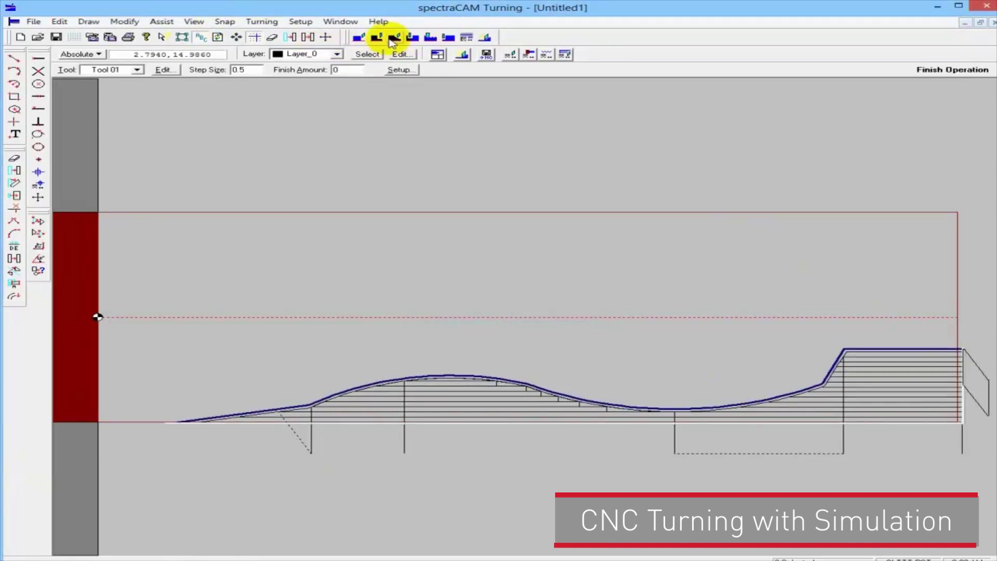
left_click(478, 316)
left_click(473, 317)
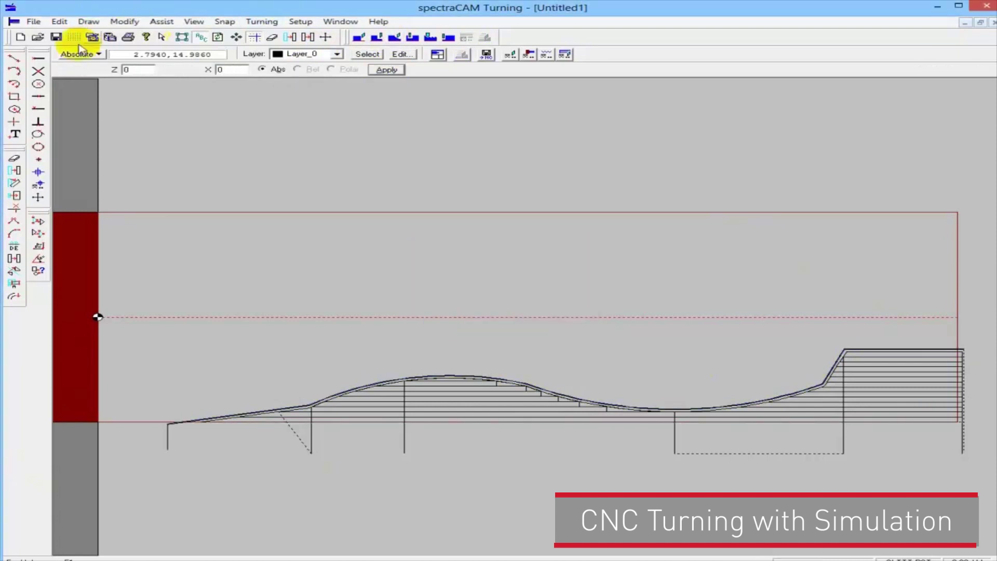
Step: Save the NC program of the tool paths as test.nc
left_click(32, 22)
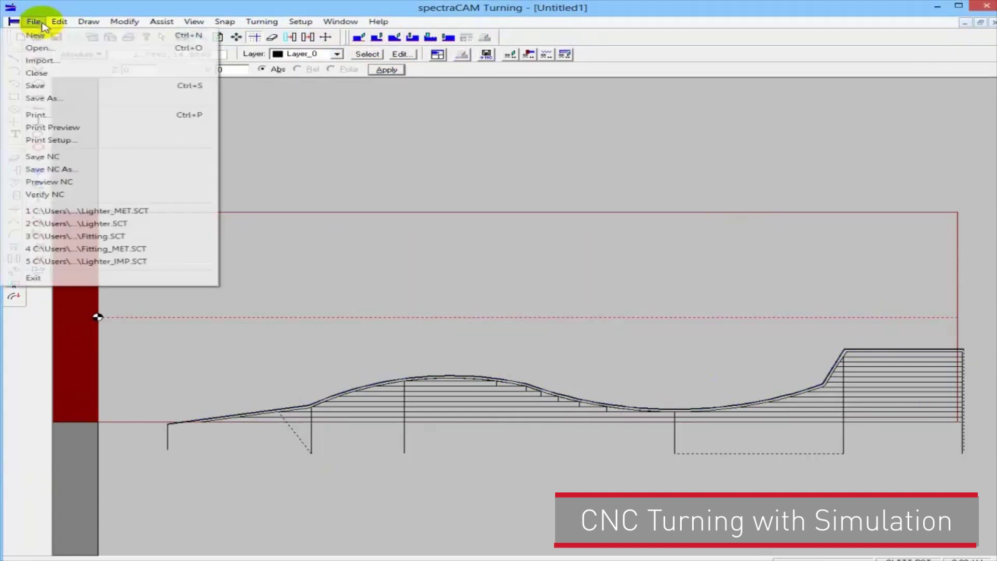
left_click(67, 169)
Step: Switch to CNCMotion for the ProTurn 9000 and open the NC program test.nc from the desktop
mouse_move(566, 559)
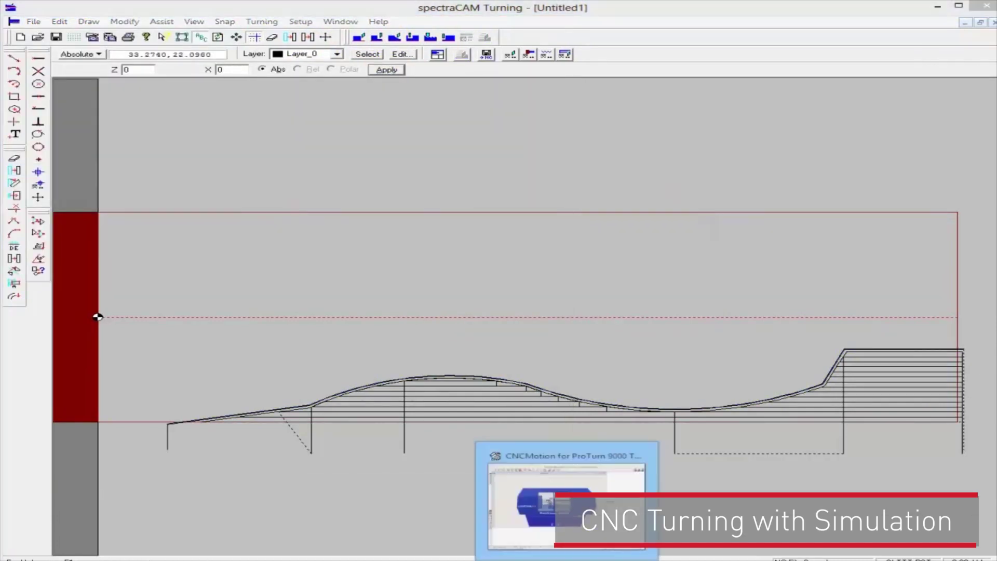
left_click(568, 498)
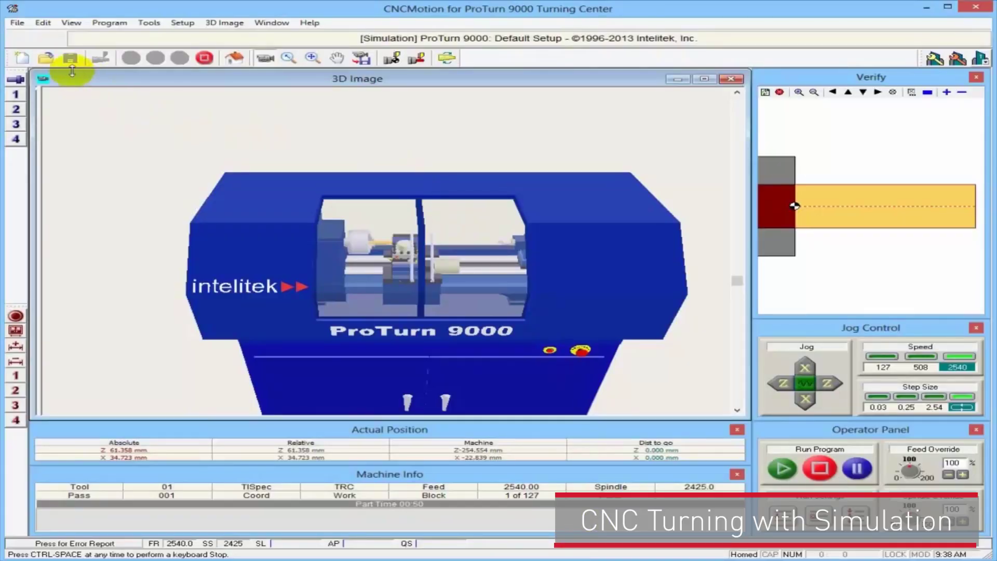
left_click(49, 61)
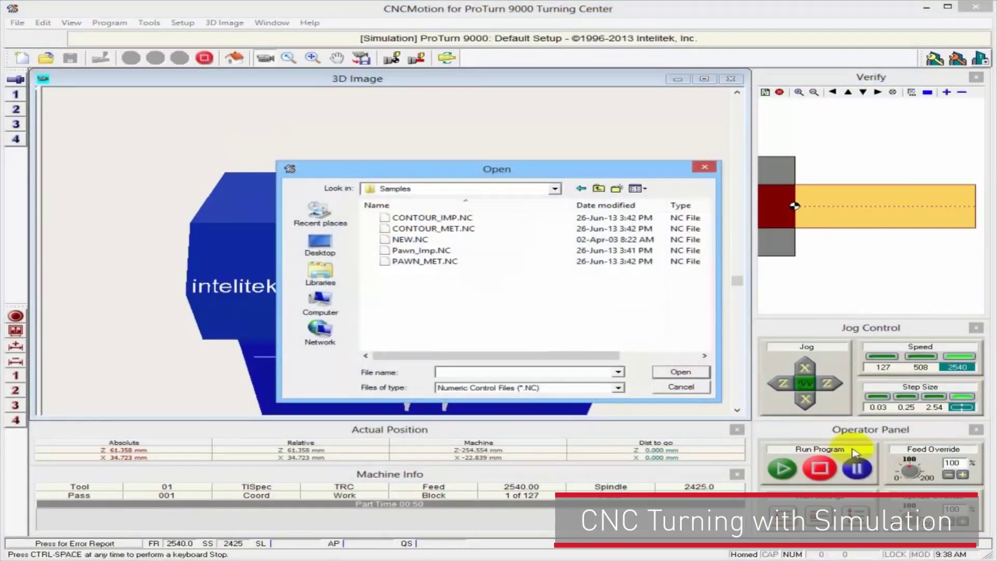
left_click_drag(709, 261, 707, 327)
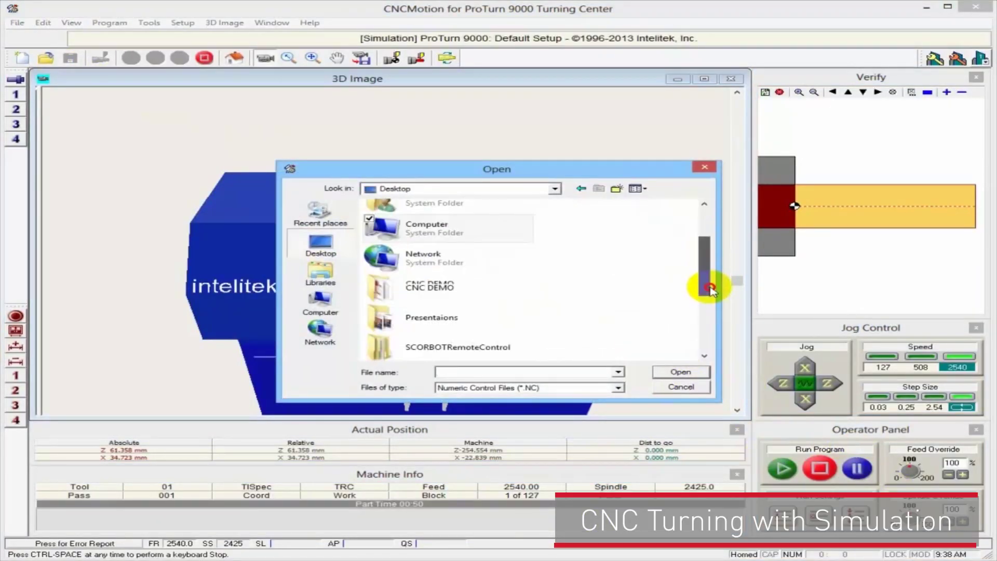
double_click(416, 349)
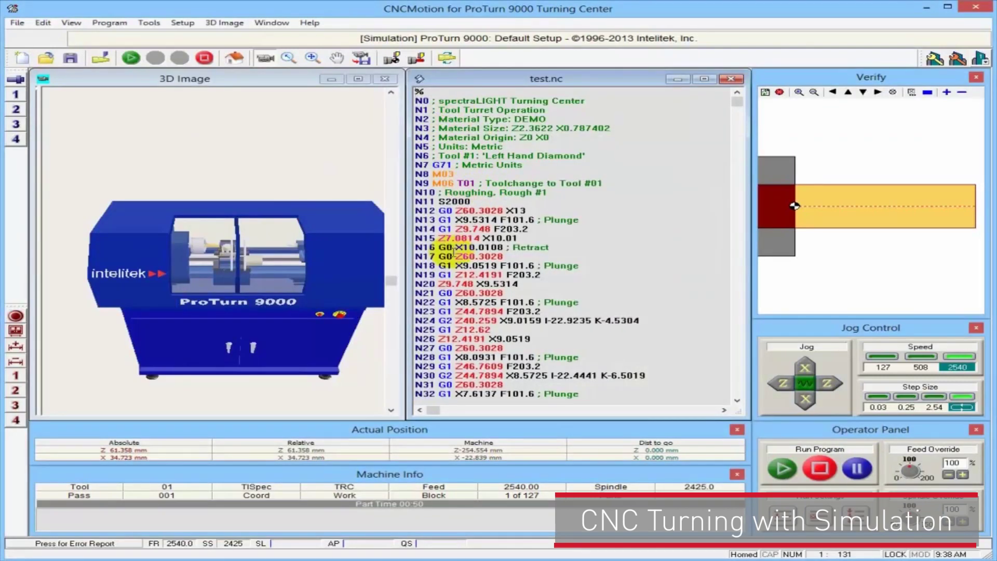
Step: Verify test.nc starting at line 1, and continue past the Tool 1 insertion request to simulate the cutting
left_click(96, 59)
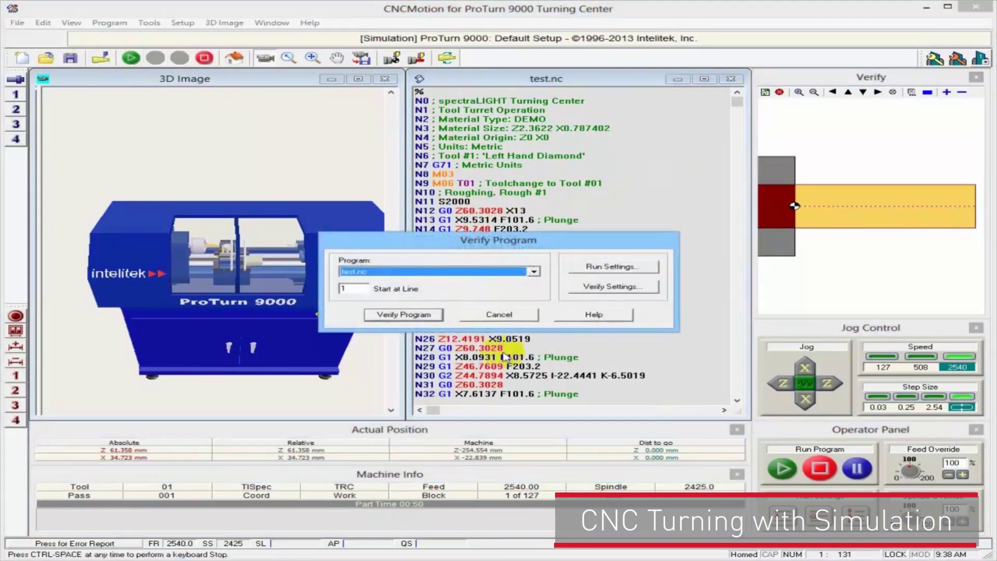
left_click(418, 315)
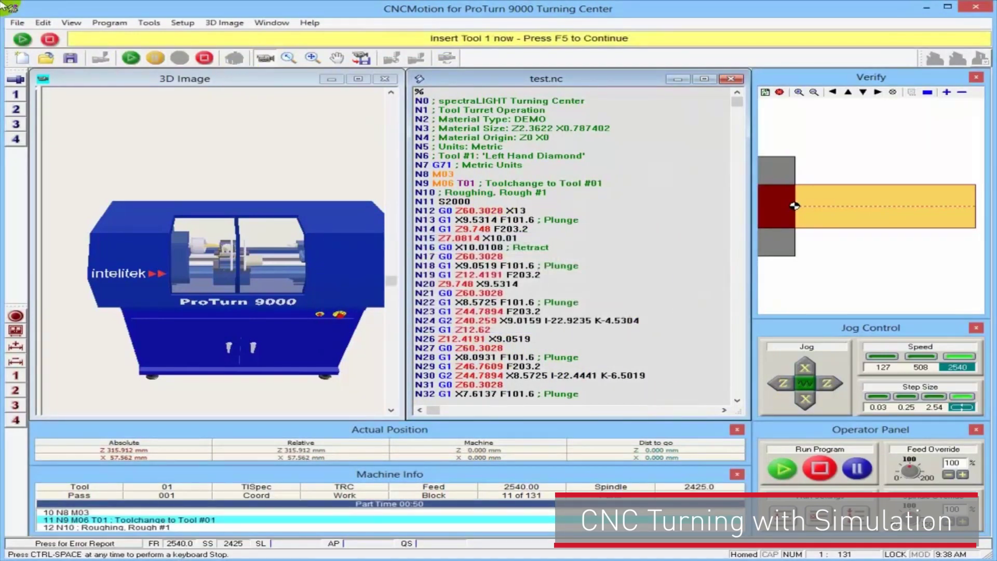
left_click(23, 41)
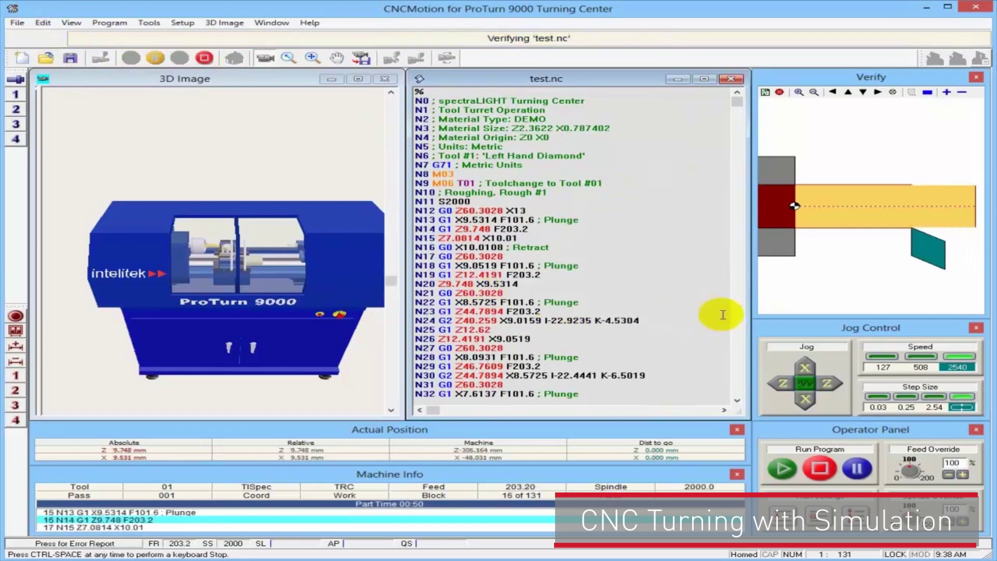
Step: Enlarge the Verify window, speed up the verification display of test.nc, and acknowledge the normal program stop
left_click_drag(762, 315, 382, 414)
left_click_drag(302, 459, 301, 459)
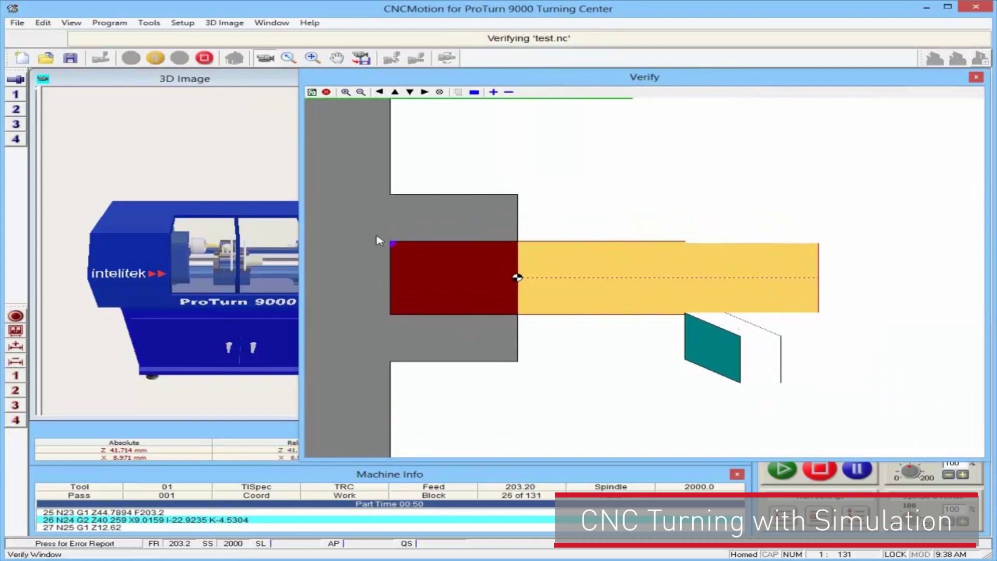
left_click(496, 94)
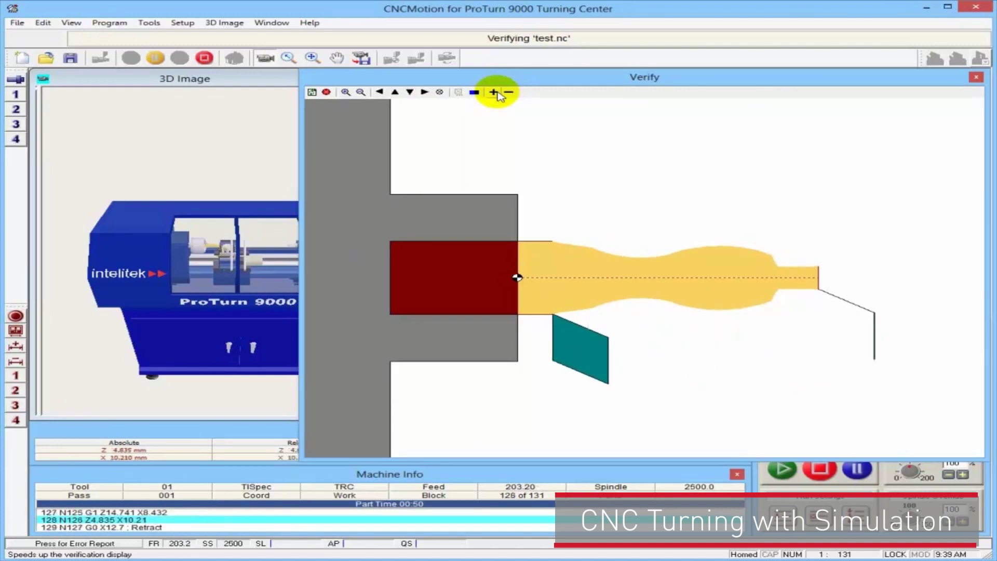
left_click(542, 313)
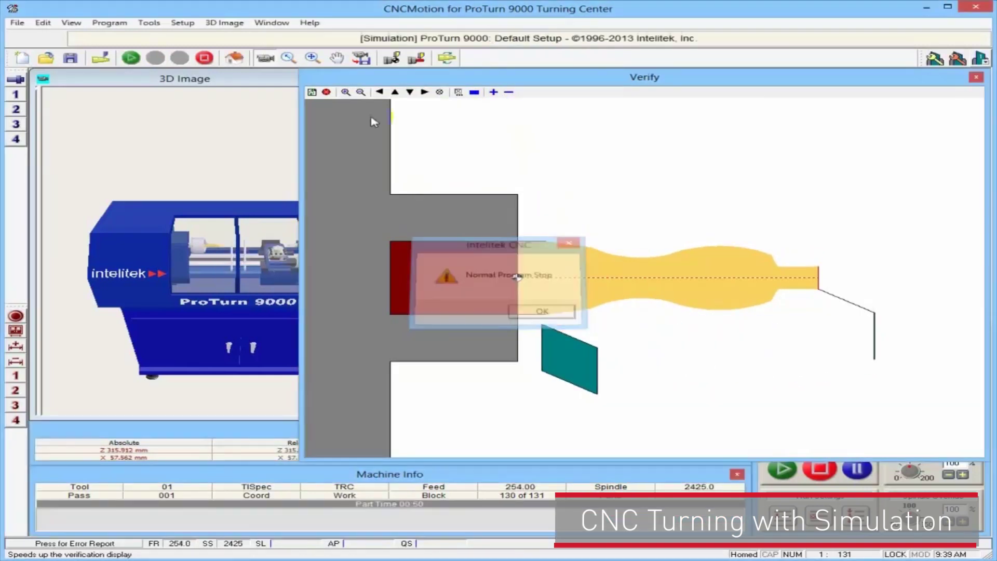
Step: Show the Preparation Screen layout for the 3D machine, and switch to the Run And Edit Screen layout
left_click(272, 23)
left_click(252, 53)
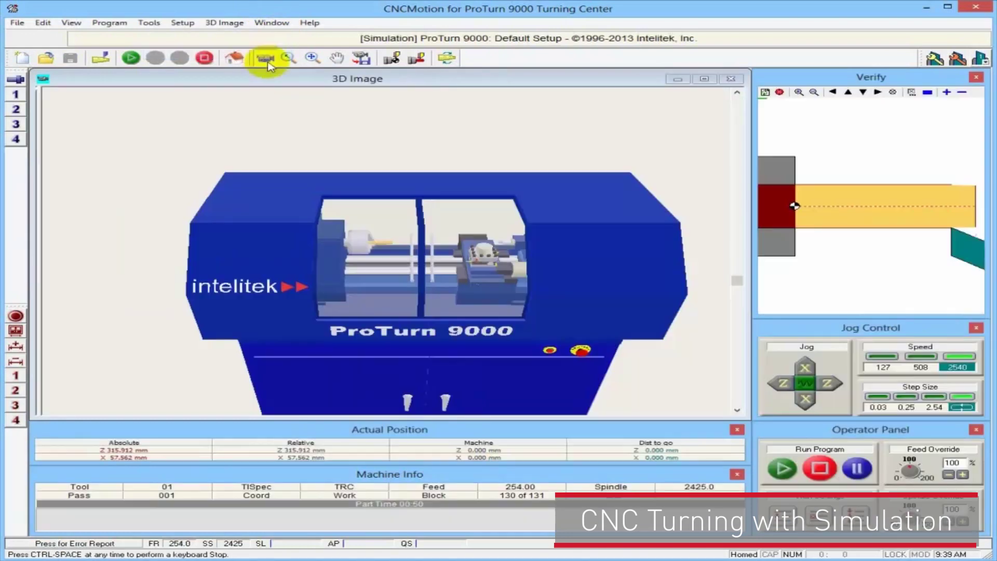
left_click(272, 23)
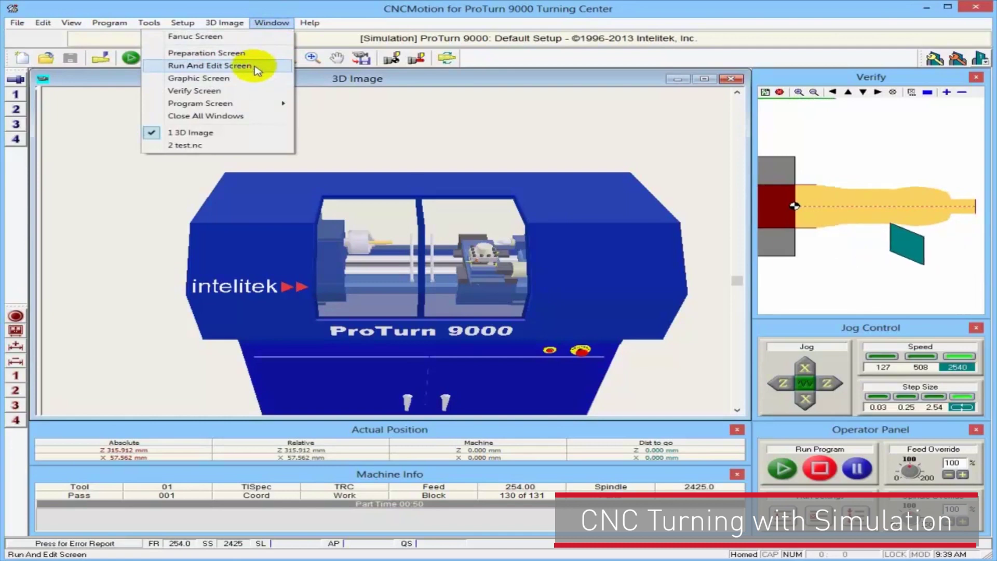
left_click(255, 65)
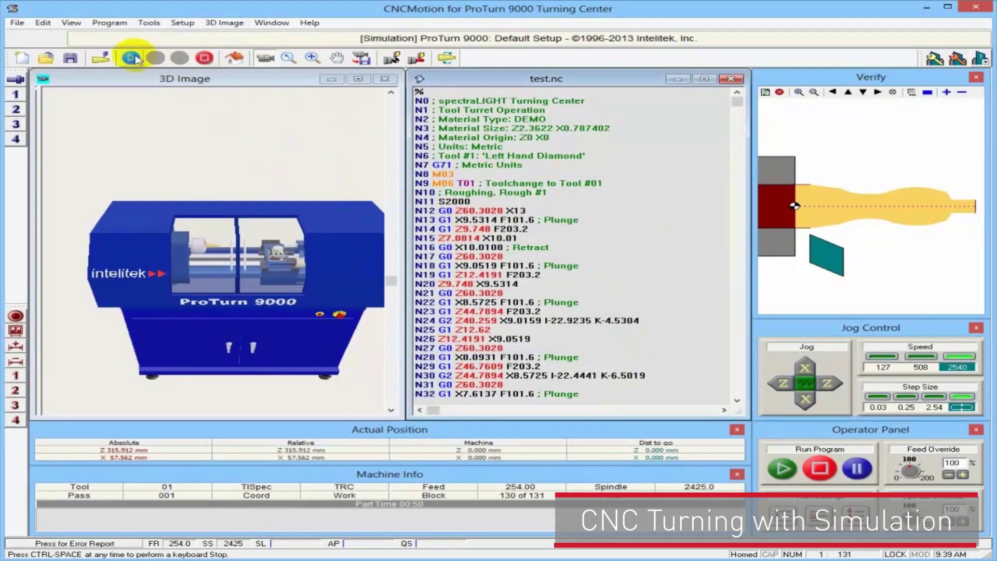
Step: Run test.nc starting at line 1 and watch the cutting close up on the 3D machine
left_click(130, 58)
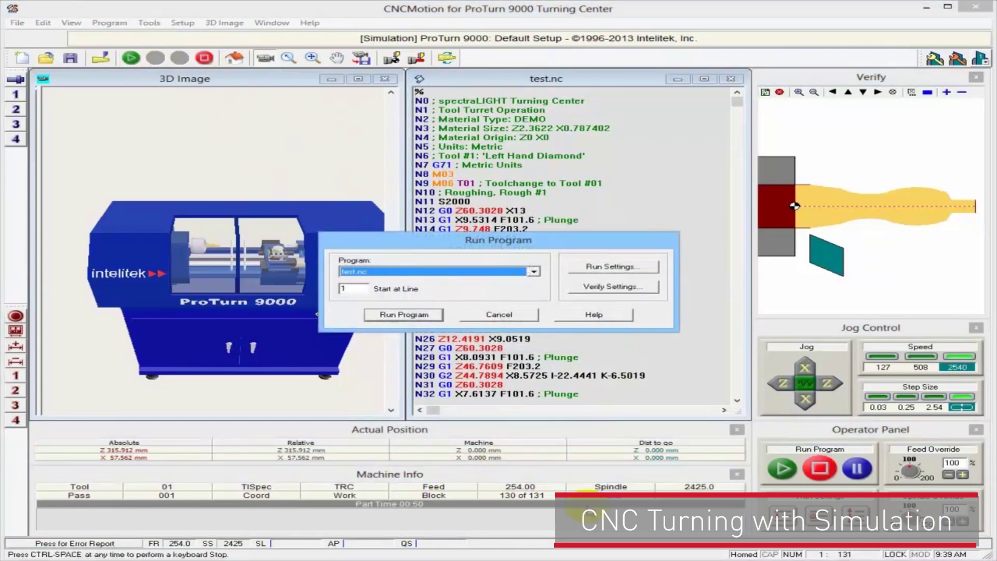
left_click(416, 313)
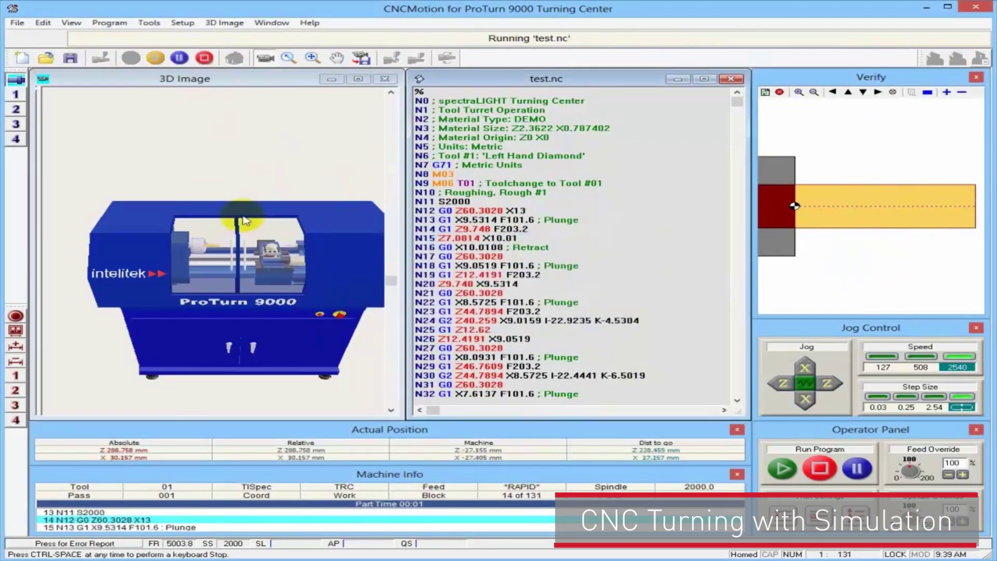
left_click(287, 58)
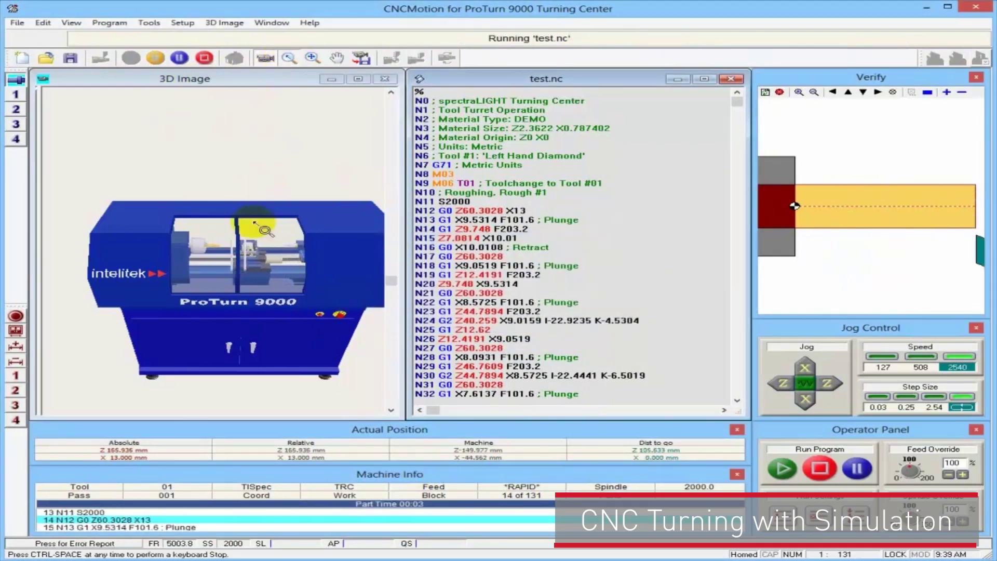
left_click(231, 240)
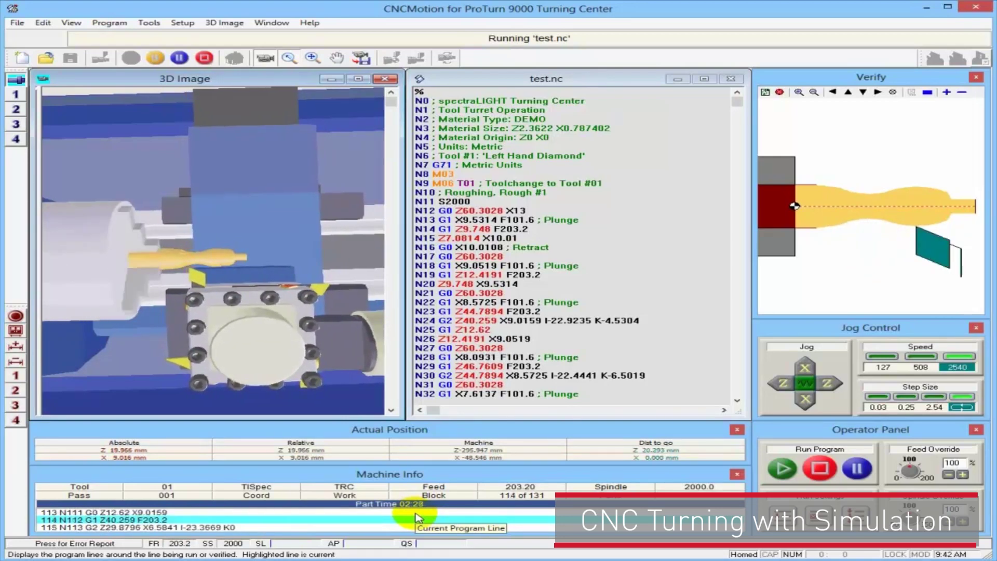
Step: Examine the simulated ProTurn 9000 in the 3D image from several angles and zoom levels, from the work area to the whole machine
left_click(220, 222)
left_click_drag(220, 223, 211, 329)
left_click_drag(390, 100, 389, 327)
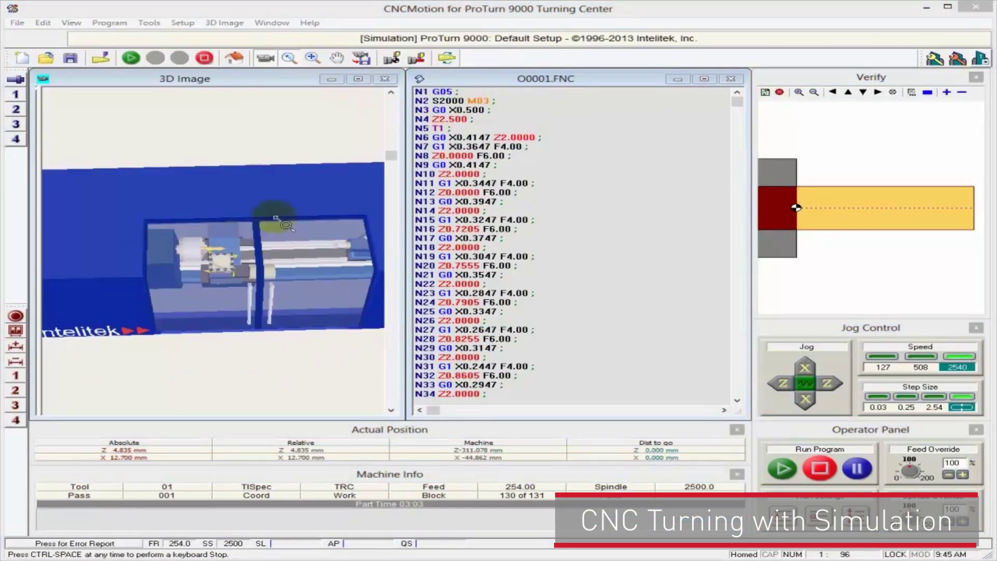
left_click_drag(390, 152, 391, 287)
left_click_drag(269, 245, 277, 264)
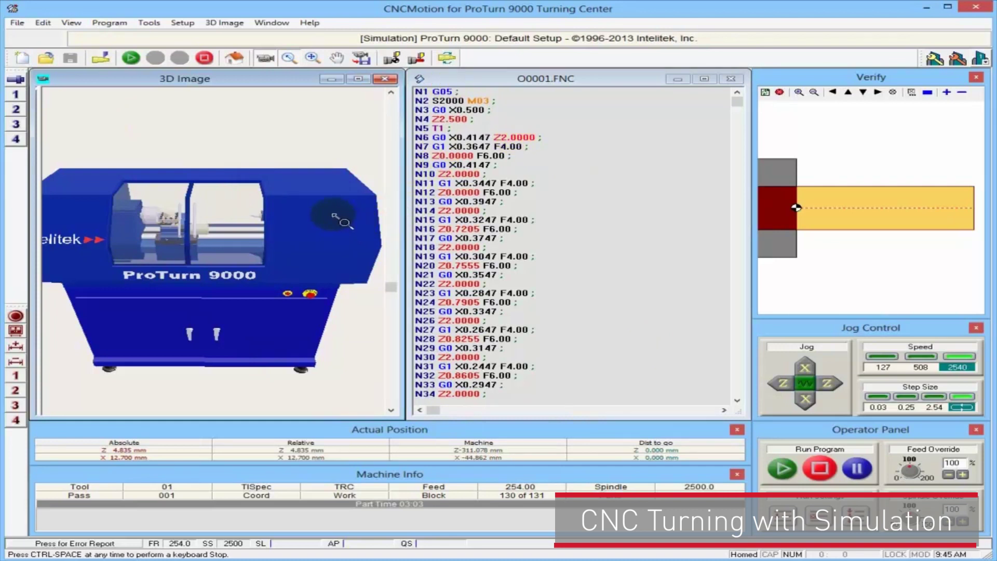
left_click(199, 241)
left_click_drag(262, 301, 567, 179)
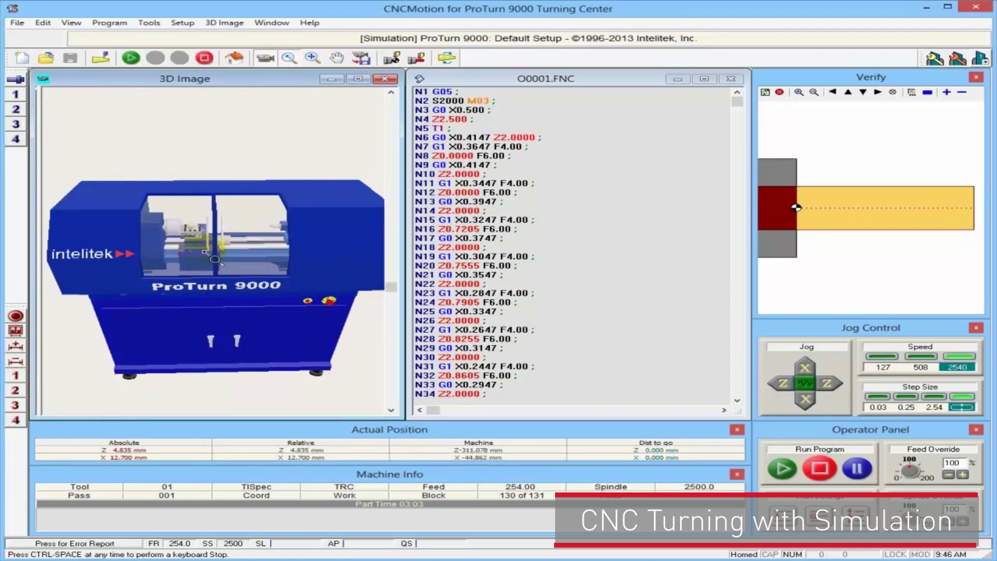
left_click(399, 315)
left_click_drag(391, 287, 397, 340)
mouse_move(333, 295)
left_mouse_down()
mouse_move(295, 275)
mouse_move(256, 314)
mouse_move(334, 322)
mouse_move(285, 278)
mouse_move(338, 278)
mouse_move(329, 265)
mouse_move(332, 286)
left_mouse_up()
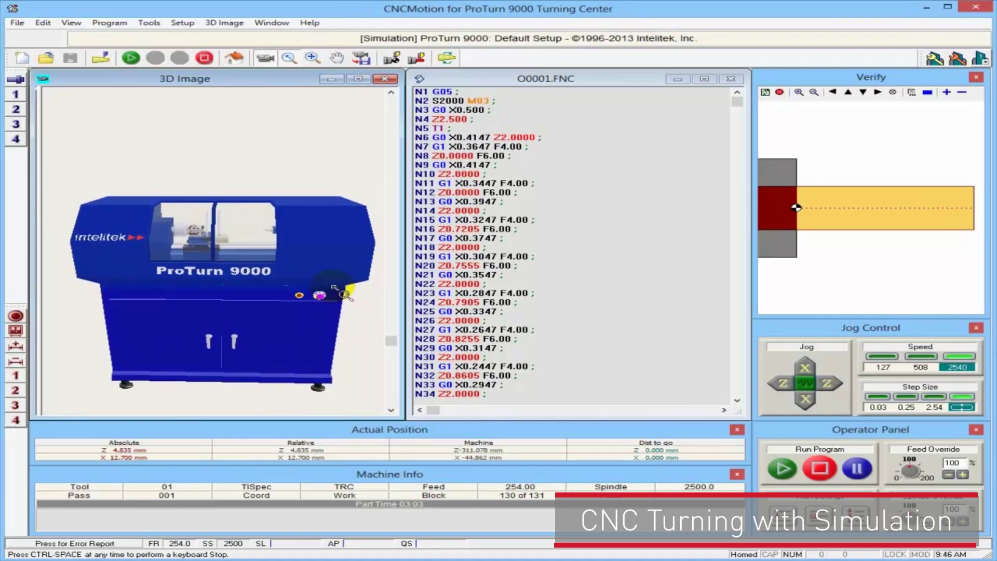